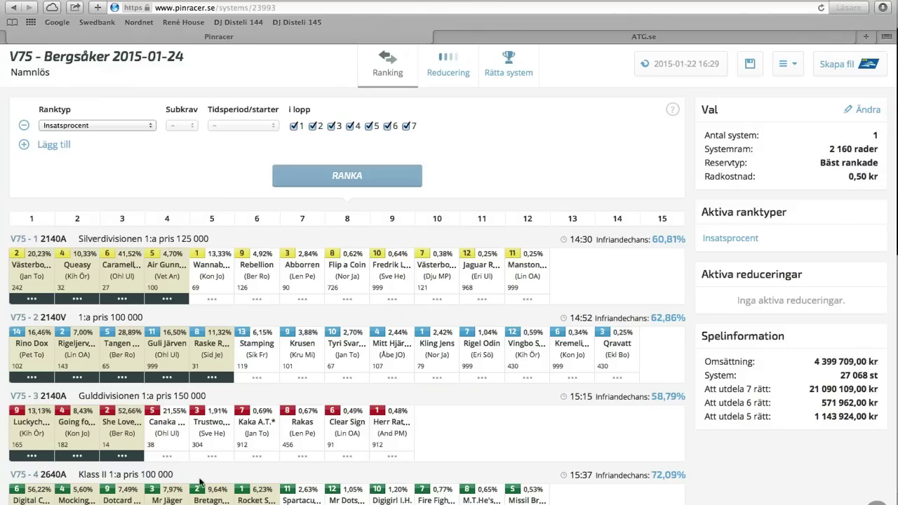
- Review the selected horses in the seven races and save the unnamed V75 Bergsåker system
scroll(200, 481, down, 2)
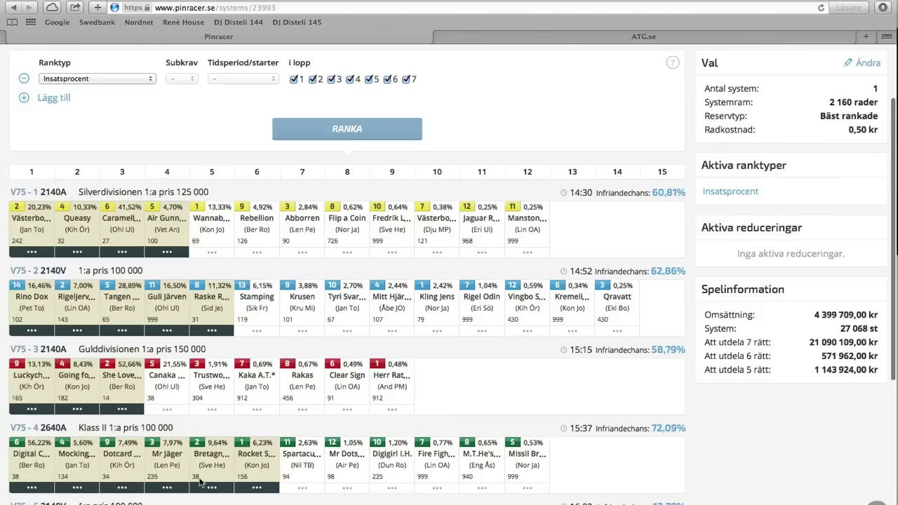
scroll(200, 482, down, 3)
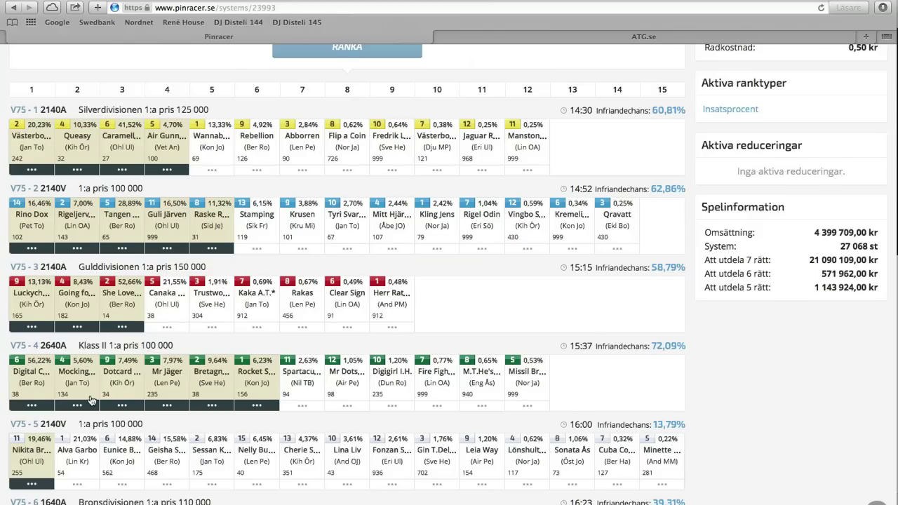
scroll(91, 400, down, 1)
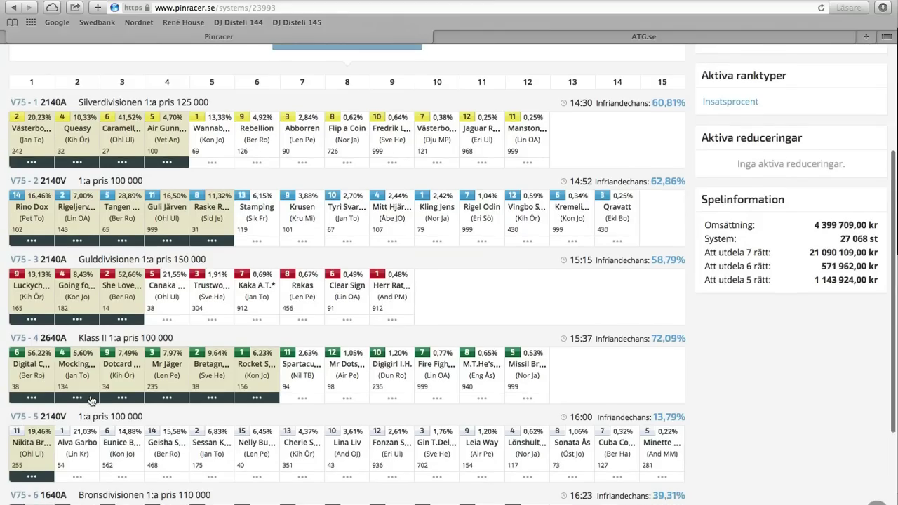
scroll(91, 400, down, 5)
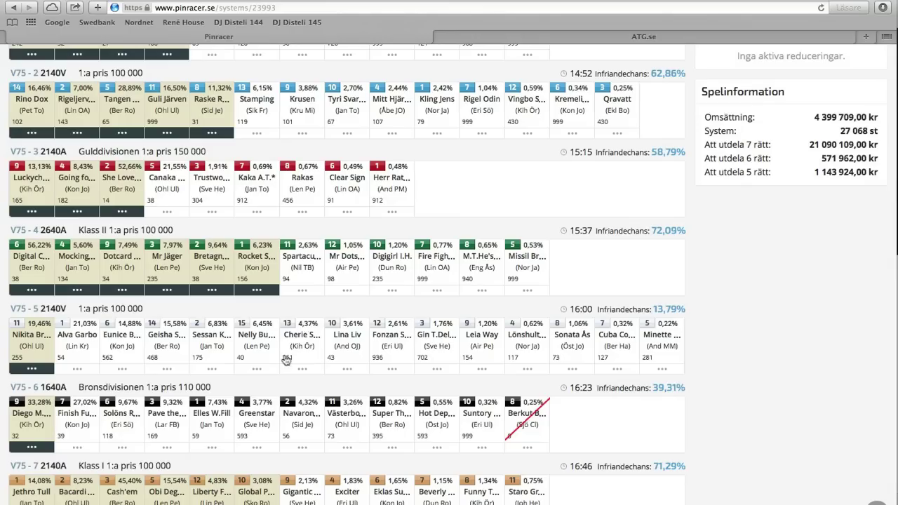
scroll(280, 376, down, 2)
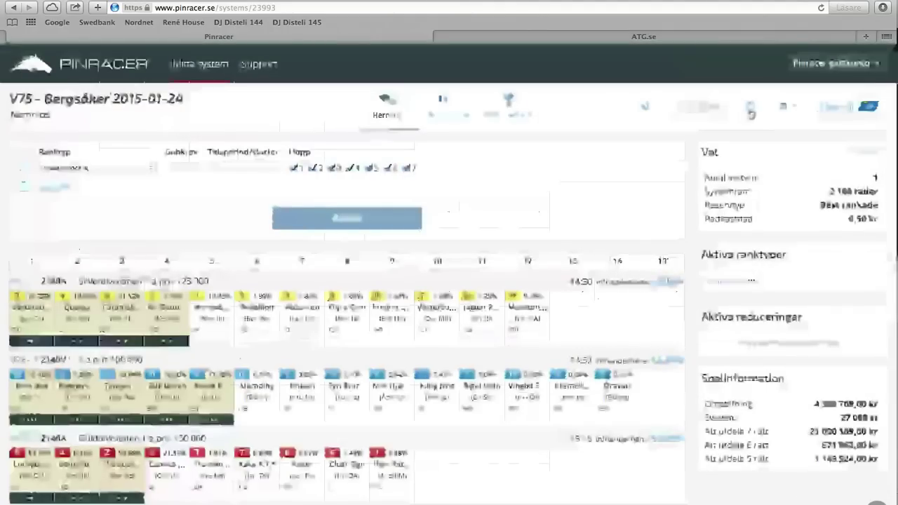
click(751, 109)
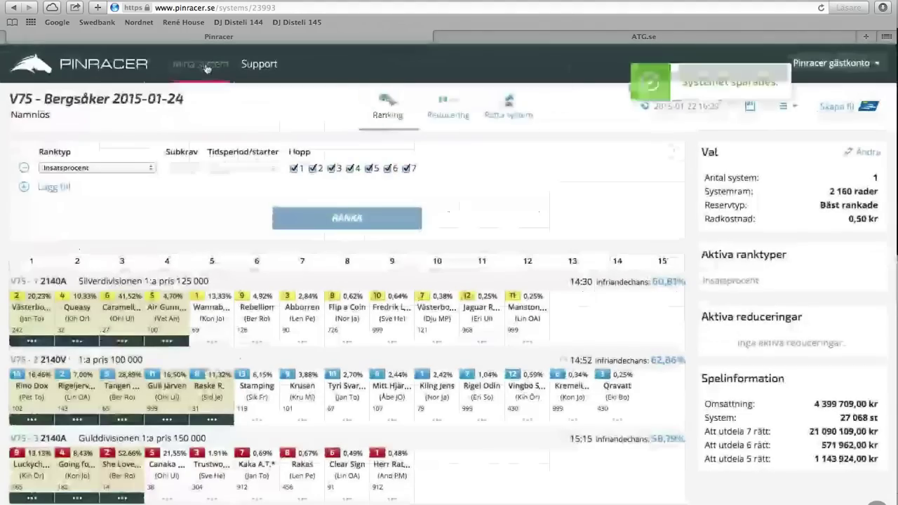
- Open the saved V75 Bergsåker system "v 75 stora" and view its ranking for the first race
click(205, 64)
click(311, 256)
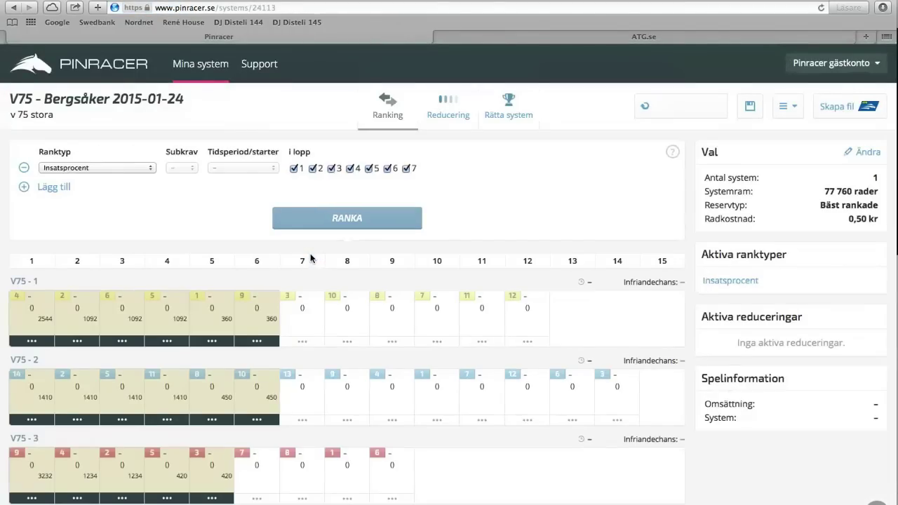
scroll(310, 258, down, 1)
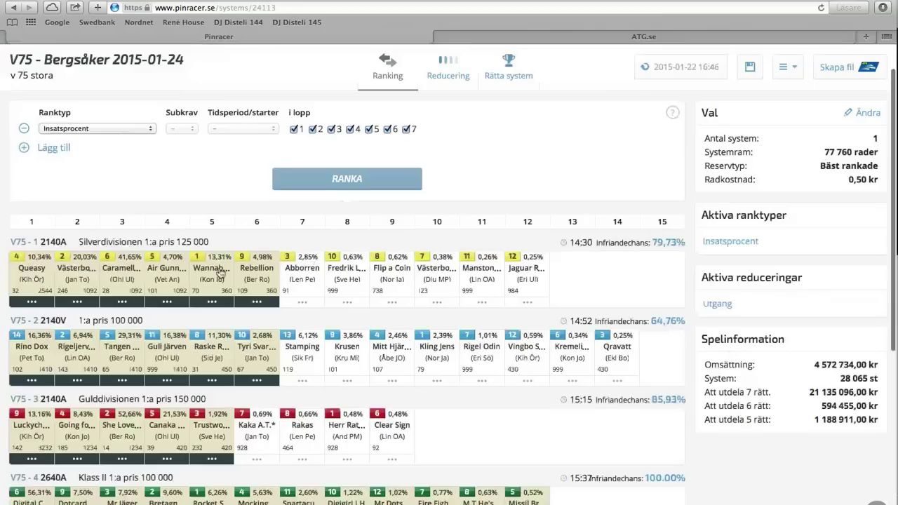
drag(72, 280, 20, 283)
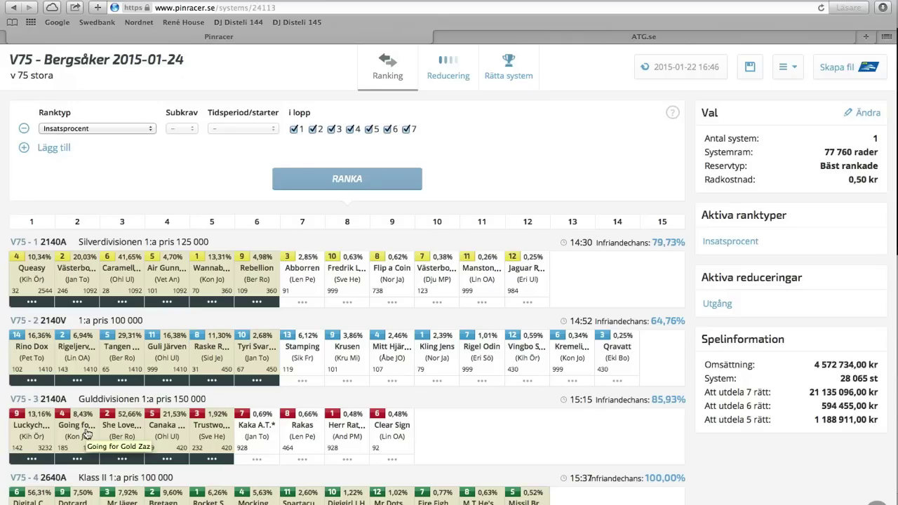
- Move horse 4 (Mocking...) up to second place in the V75-4 ranking
scroll(87, 433, down, 1)
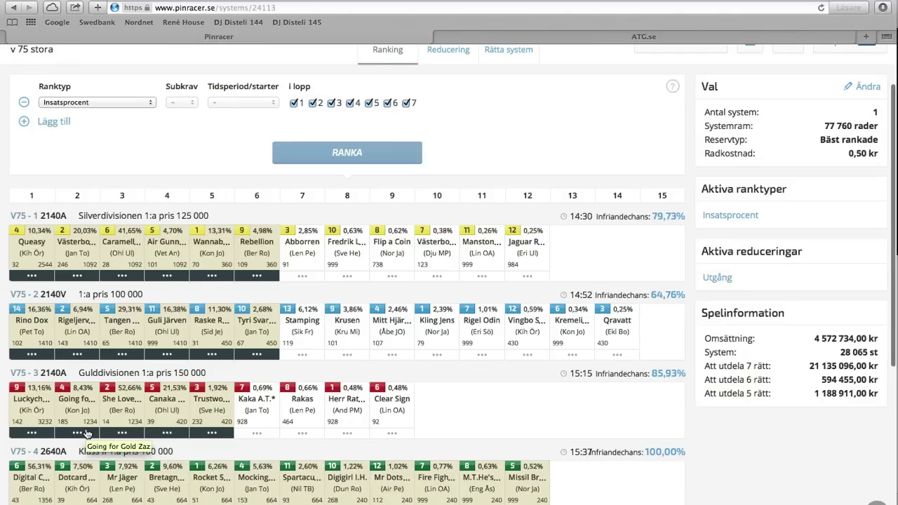
scroll(87, 433, down, 2)
scroll(87, 433, down, 2)
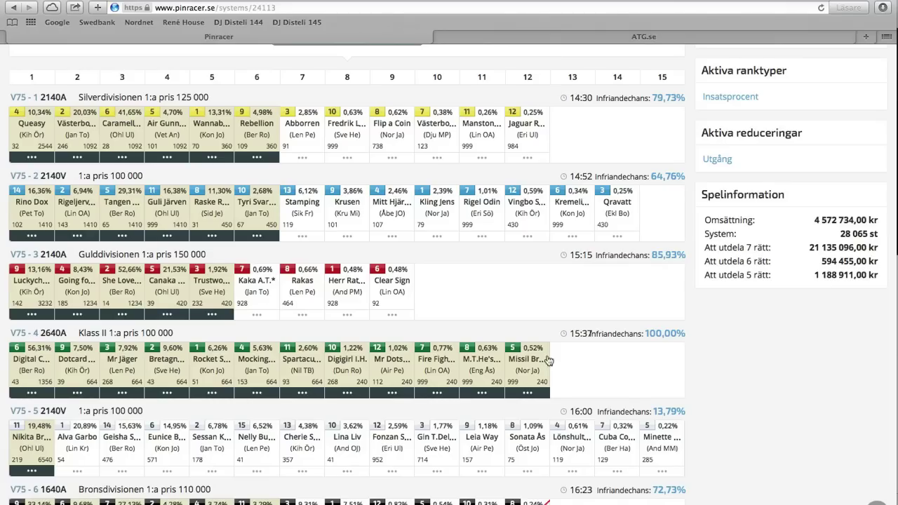
scroll(239, 410, down, 1)
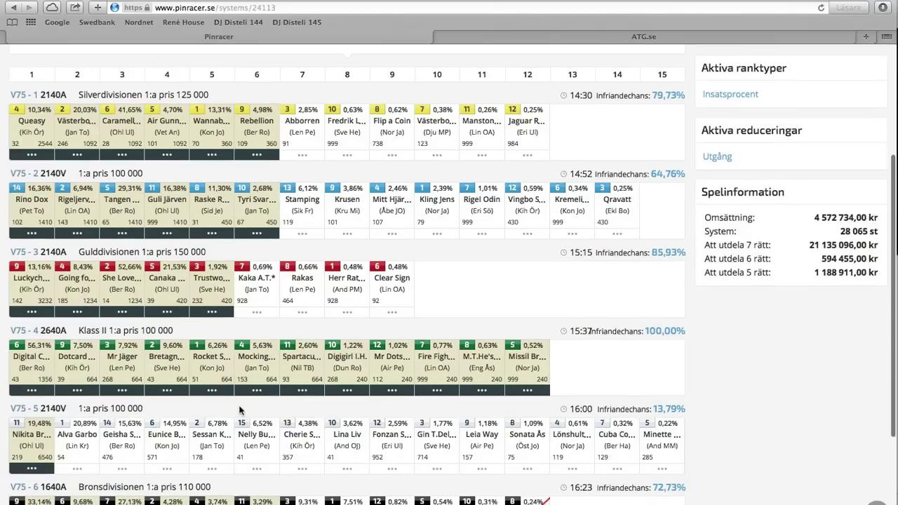
scroll(239, 411, down, 3)
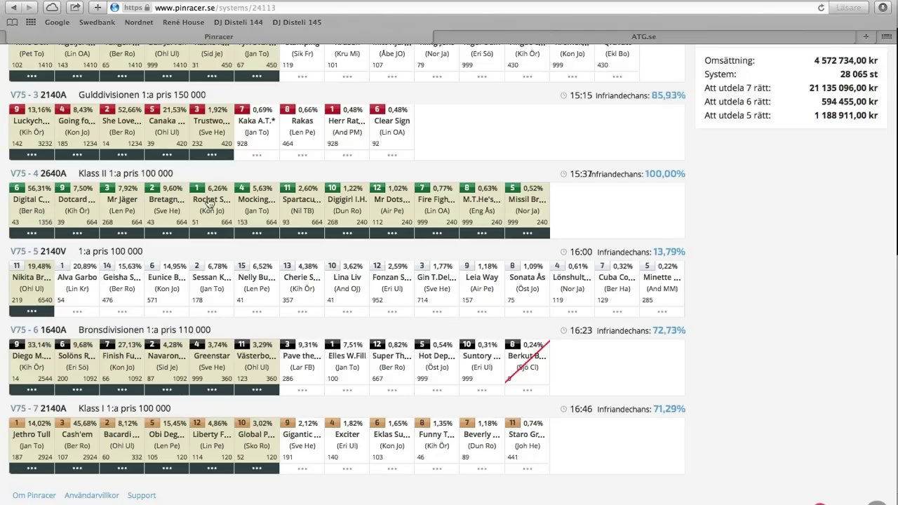
drag(259, 209, 72, 200)
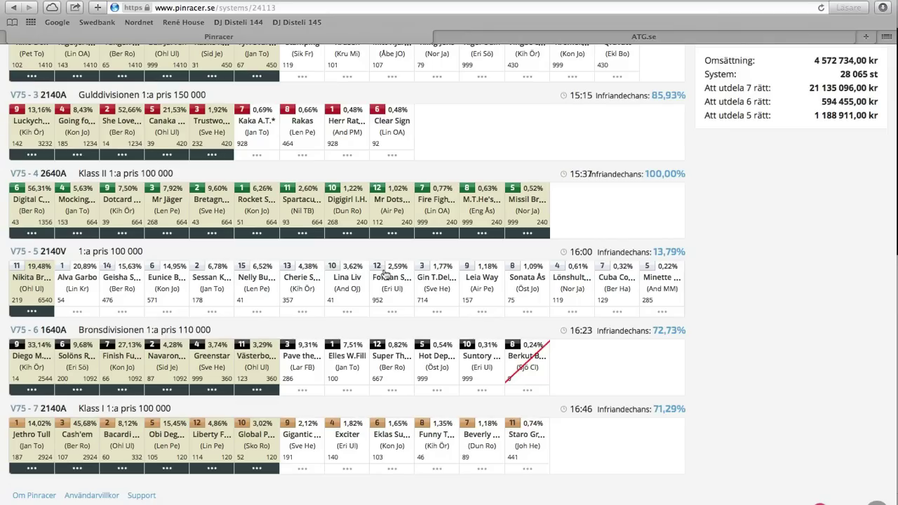
- Check the remaining races and open the system's Utgång reduction conditions
scroll(385, 273, down, 1)
scroll(385, 274, up, 1)
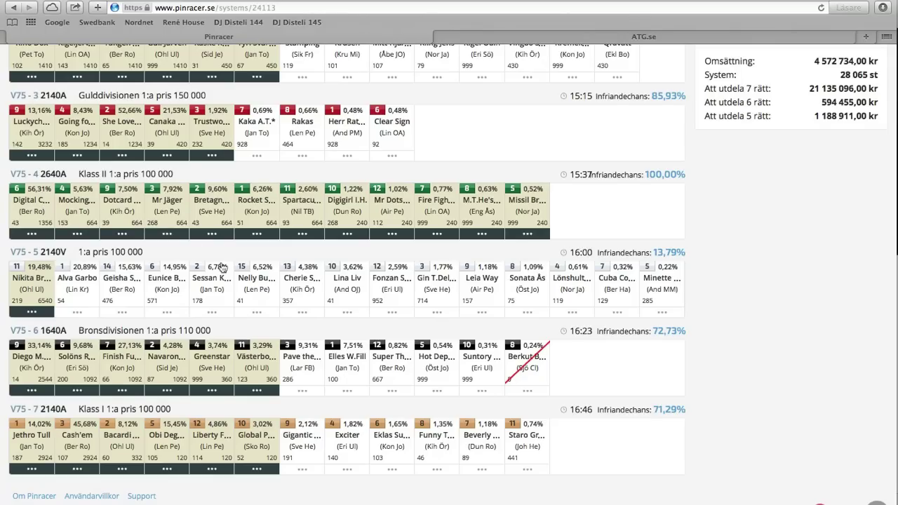
scroll(118, 289, down, 1)
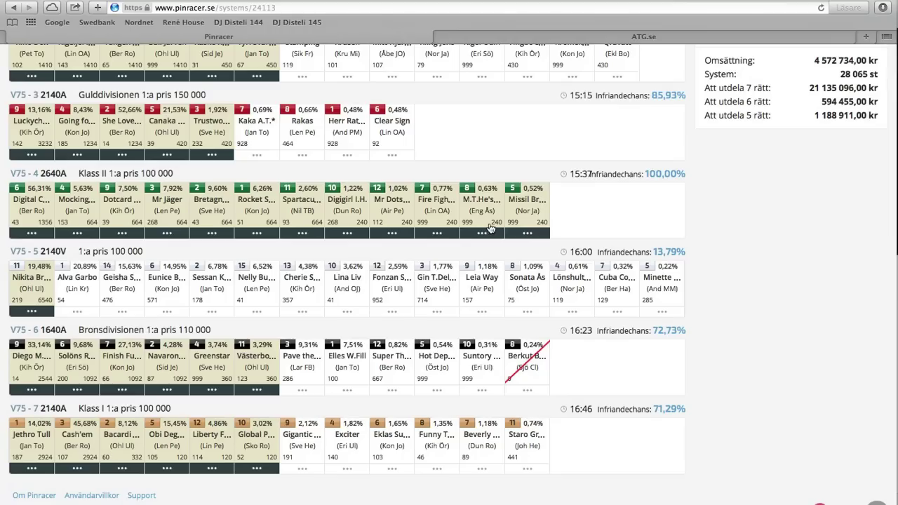
scroll(491, 228, up, 1)
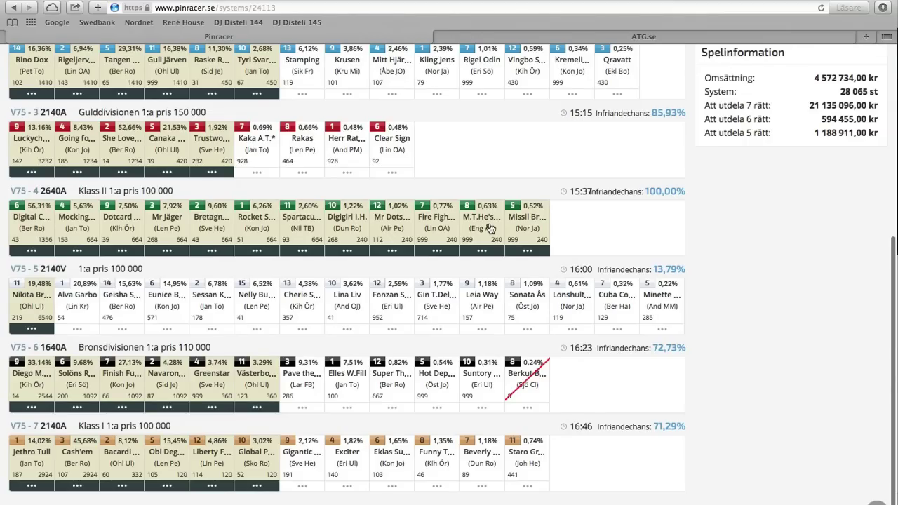
scroll(491, 228, up, 5)
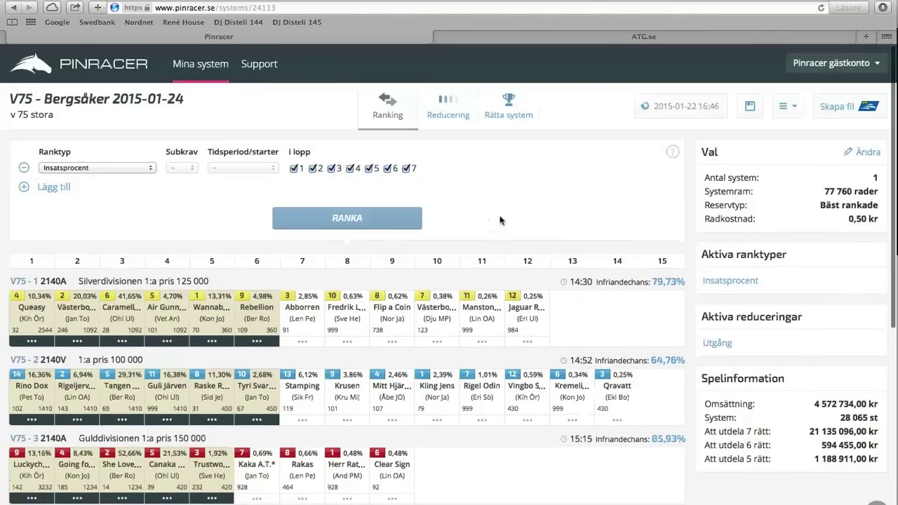
click(448, 112)
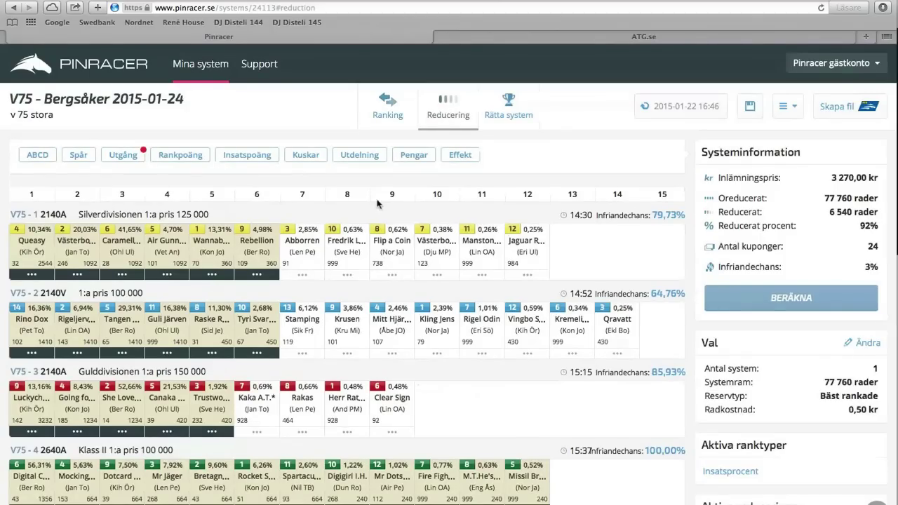
click(121, 159)
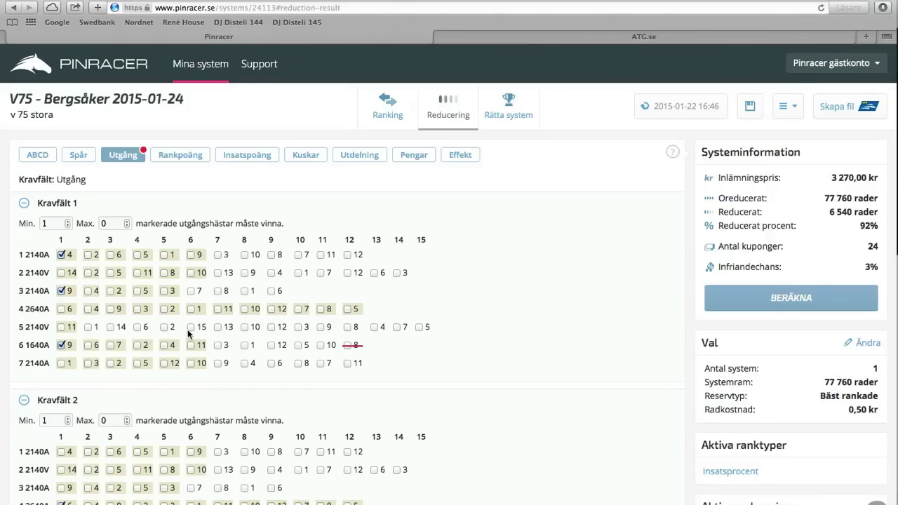
- Examine the marked horses and min/max limits in Kravfält 1 to 3, comparing them with the race rankings
scroll(187, 329, down, 5)
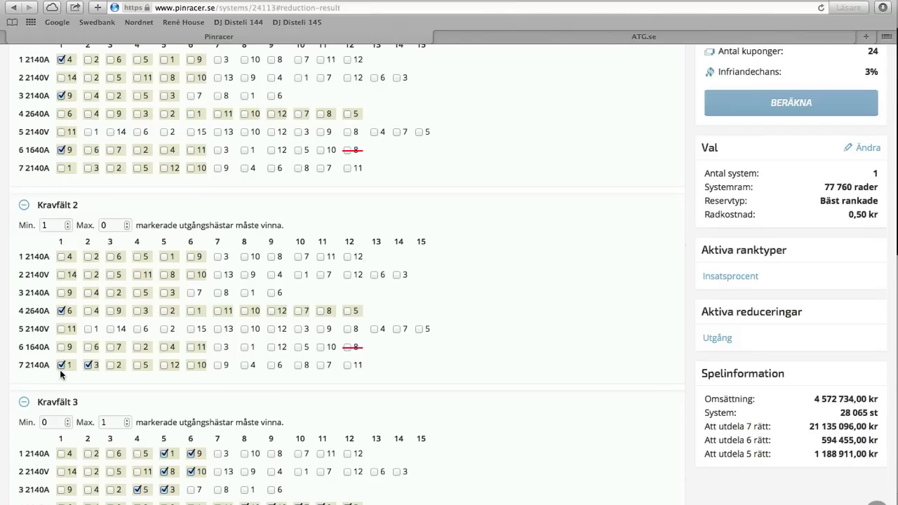
scroll(244, 344, down, 2)
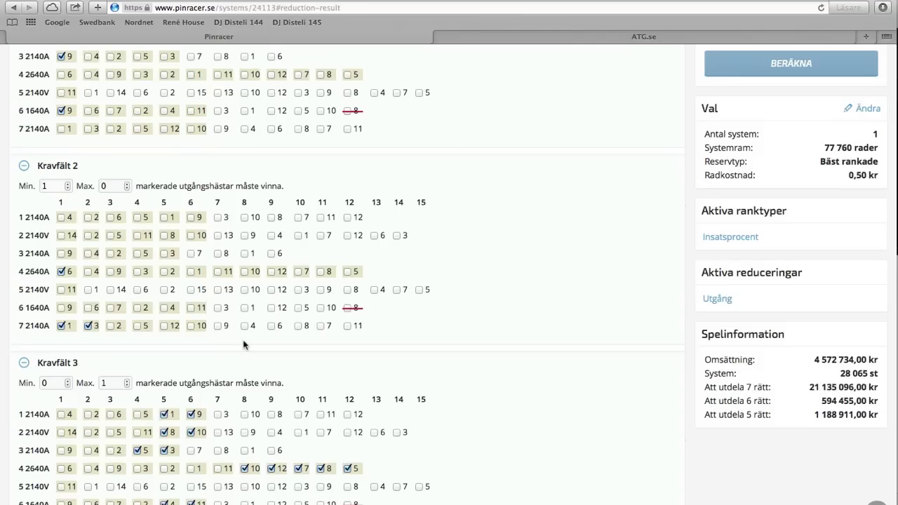
scroll(239, 385, down, 3)
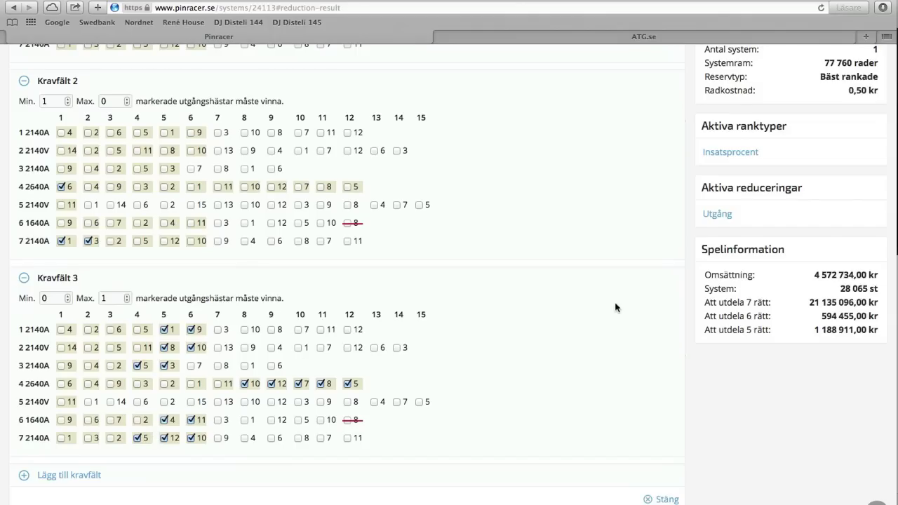
scroll(615, 307, up, 5)
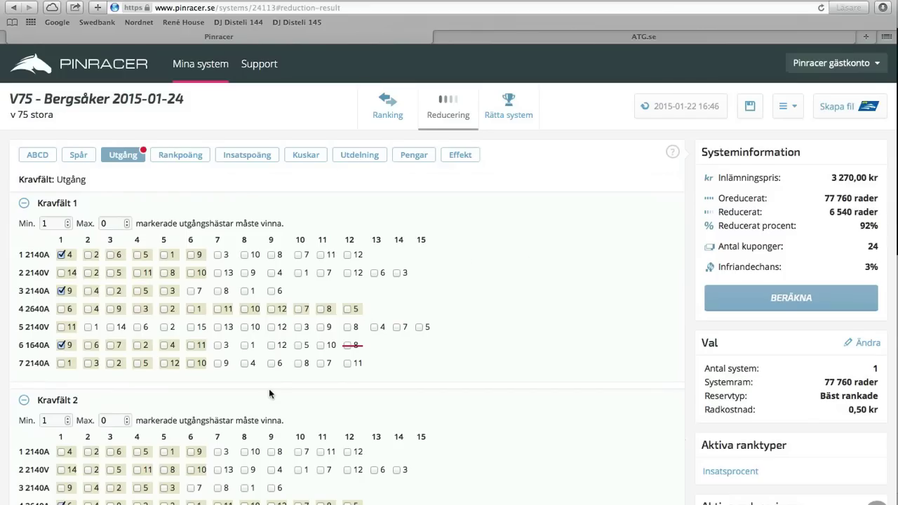
scroll(269, 393, down, 5)
scroll(269, 393, down, 10)
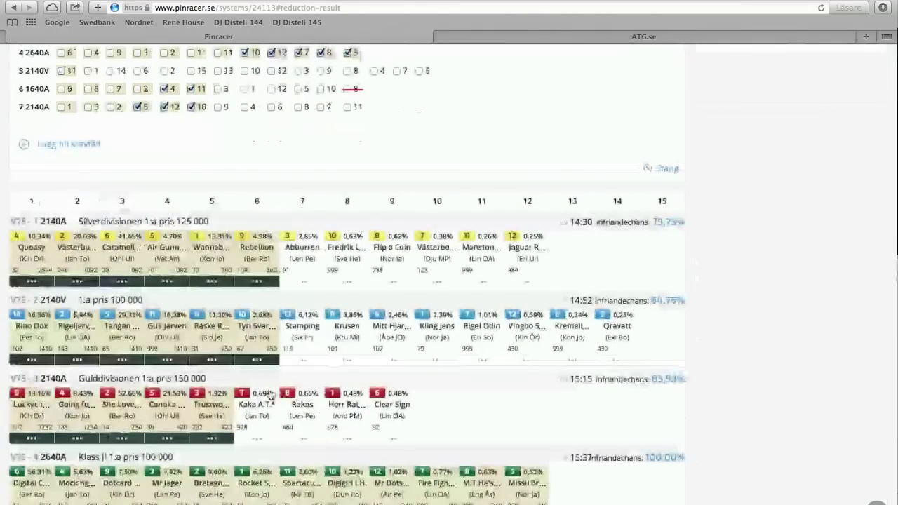
scroll(271, 395, down, 3)
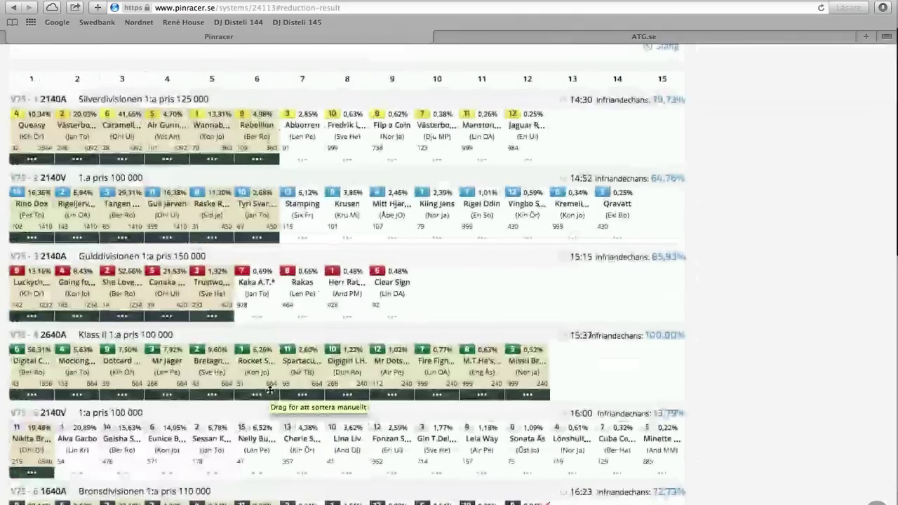
scroll(270, 390, down, 2)
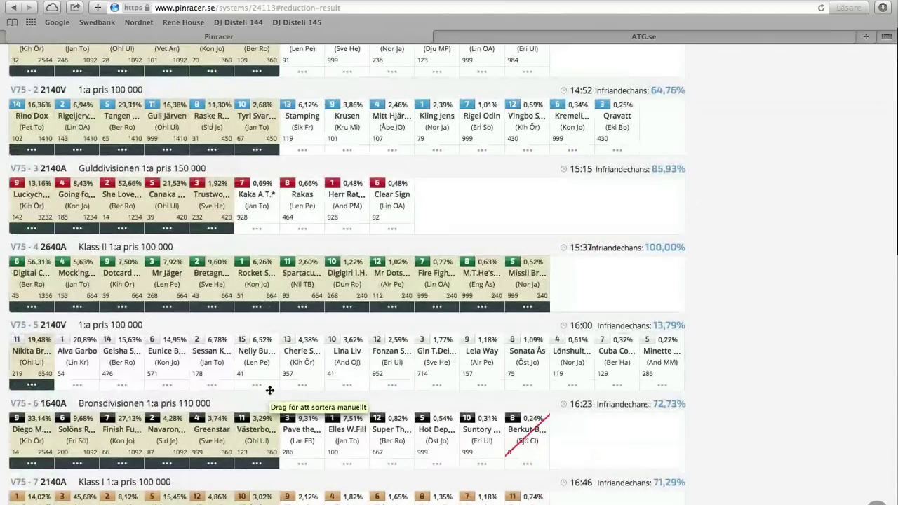
scroll(270, 390, down, 2)
right_click(270, 391)
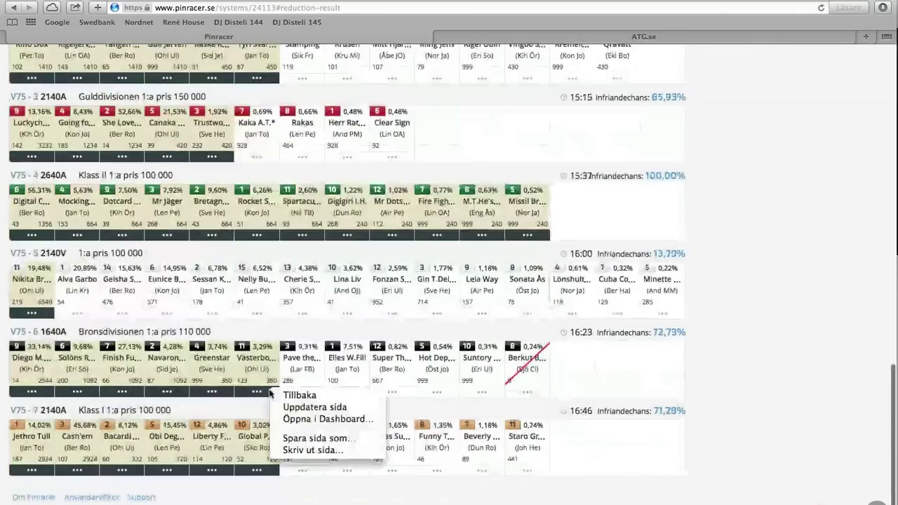
click(385, 332)
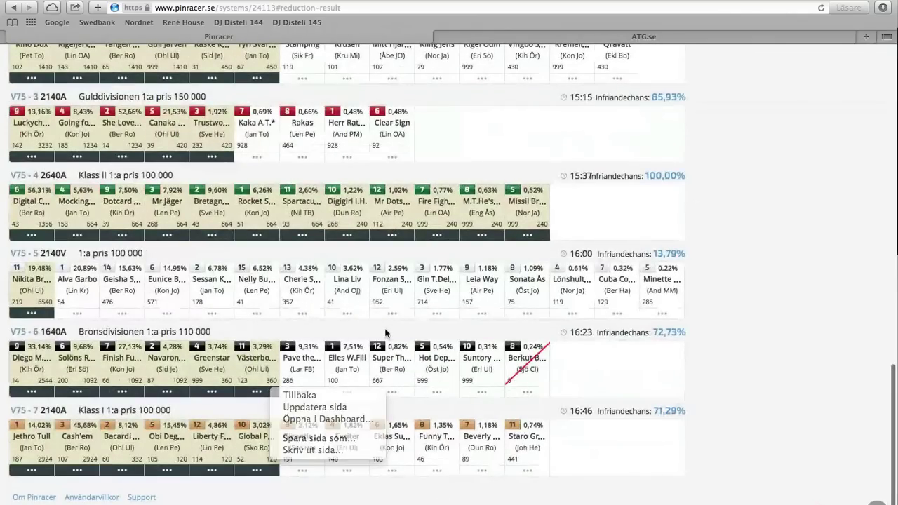
scroll(385, 333, up, 10)
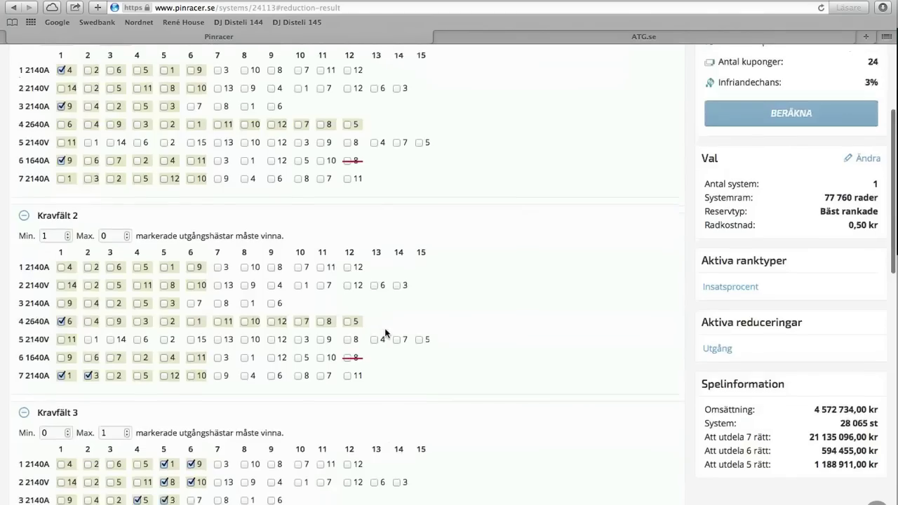
scroll(385, 332, down, 8)
scroll(385, 333, up, 7)
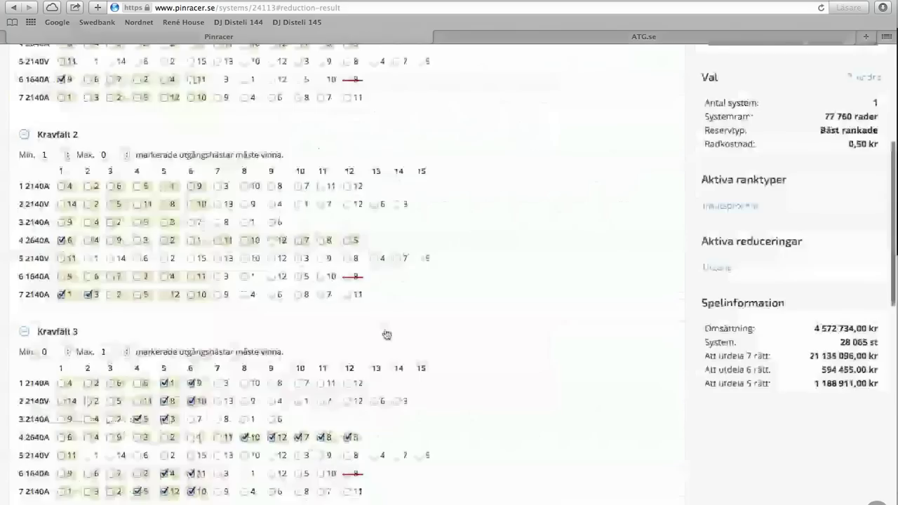
scroll(387, 334, up, 4)
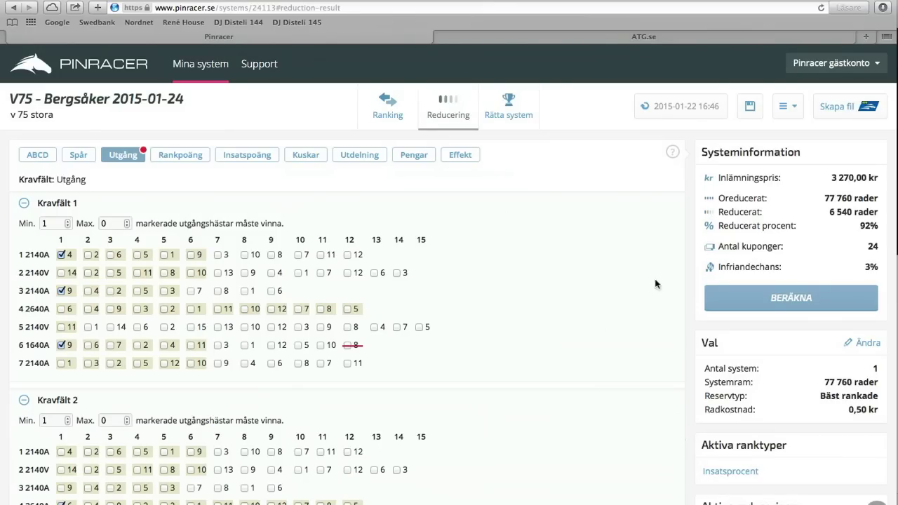
- Save the "v 75 stora" system and reopen the unnamed V75 Bergsåker system from the saved systems
click(750, 108)
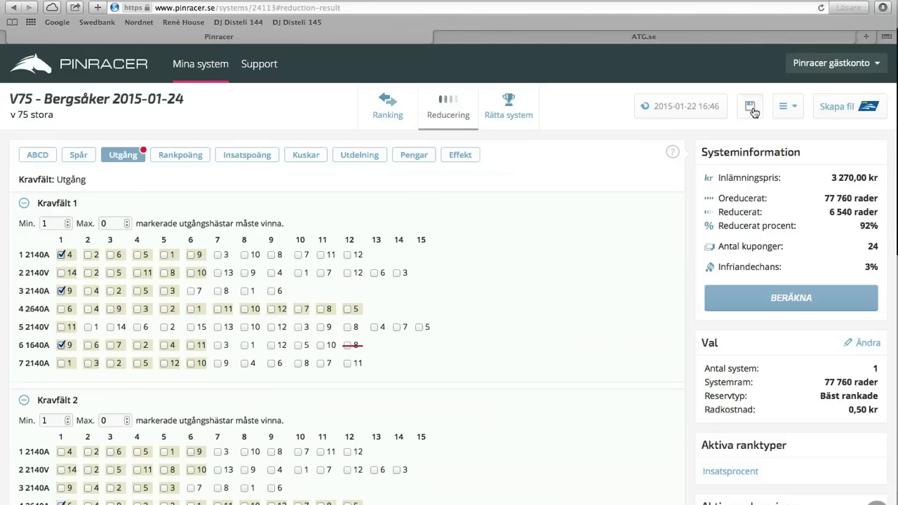
click(206, 64)
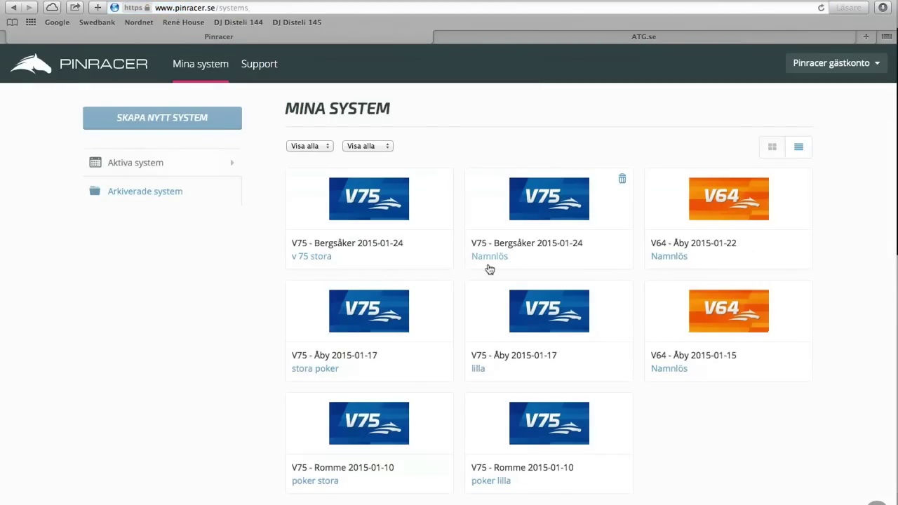
click(490, 258)
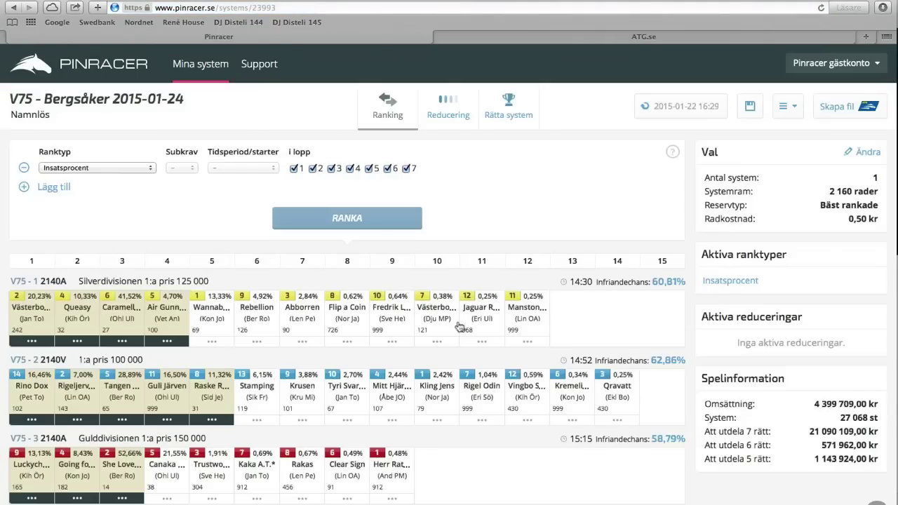
- Move horse 4 (Queasy) up to first place in the V75-1 ranking and review the rankings of the remaining races
drag(77, 319, 26, 320)
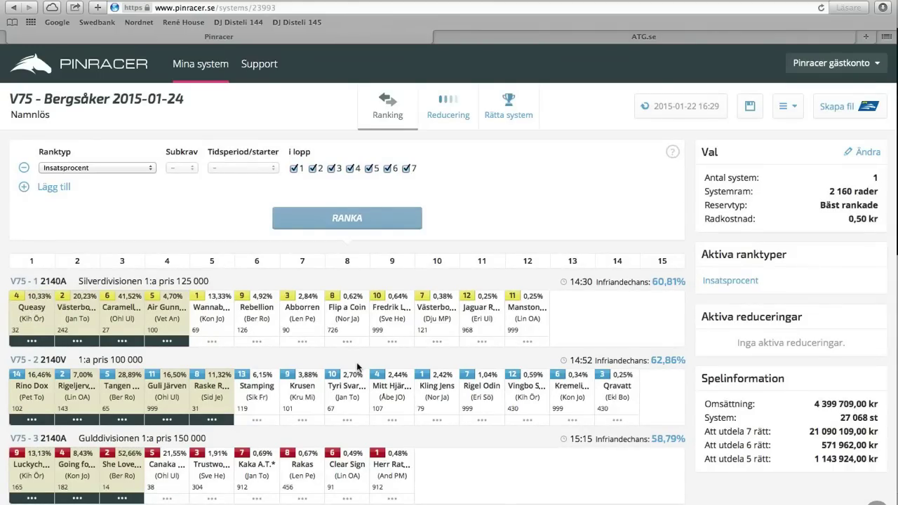
scroll(356, 362, down, 5)
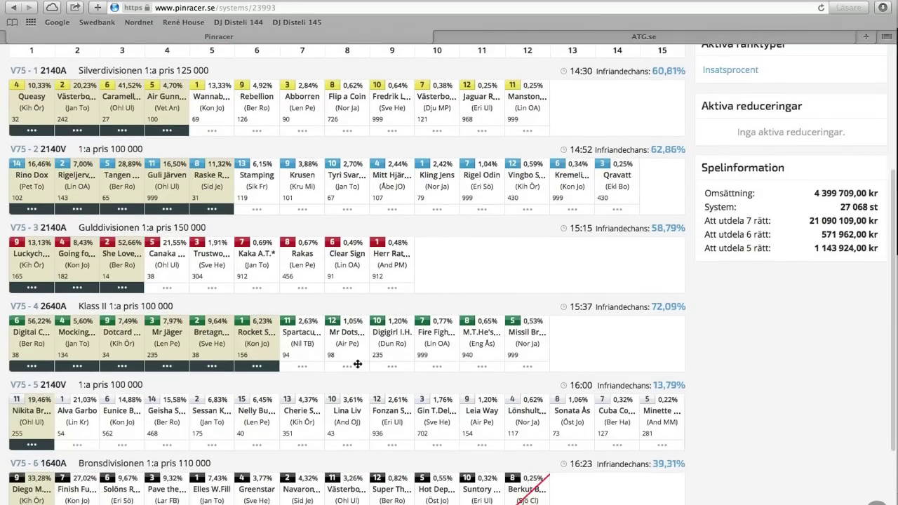
scroll(357, 363, down, 2)
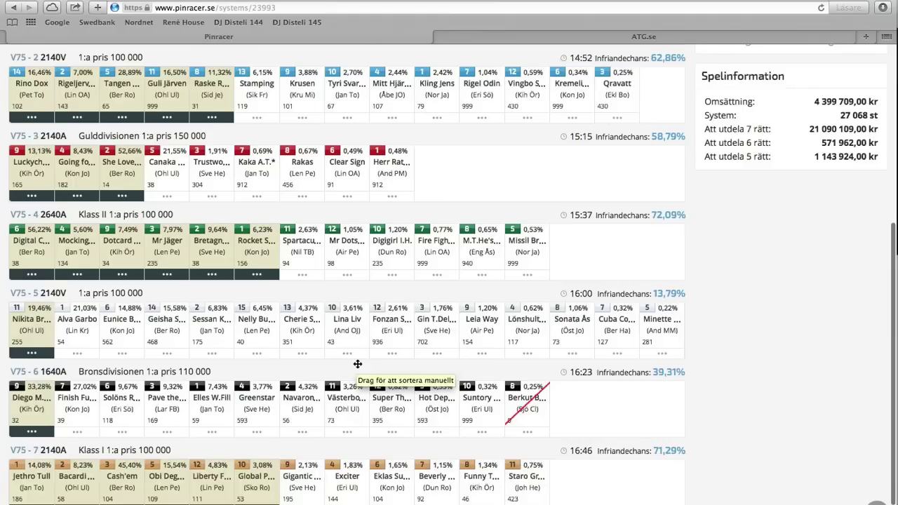
scroll(357, 364, down, 1)
scroll(357, 366, up, 1)
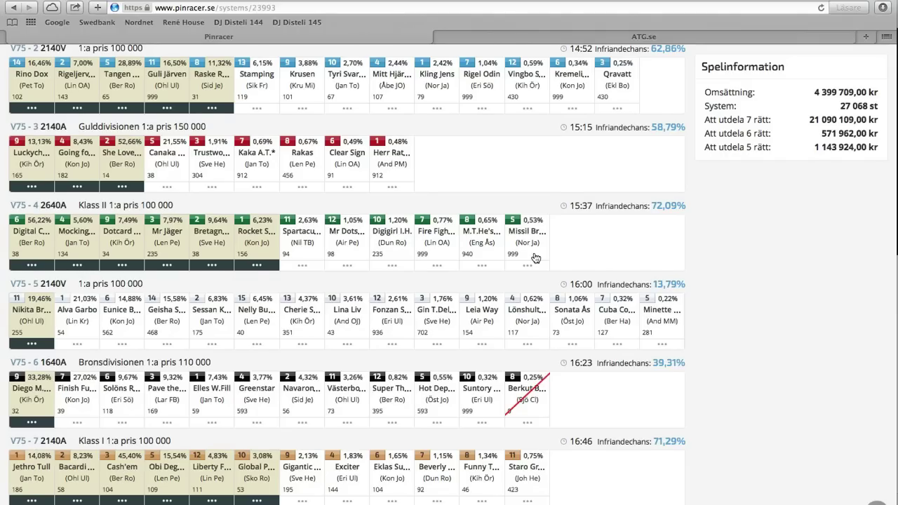
- Recheck the rankings from V75-1 onward and save the unnamed V75 Bergsåker system
scroll(536, 258, up, 1)
scroll(536, 258, up, 5)
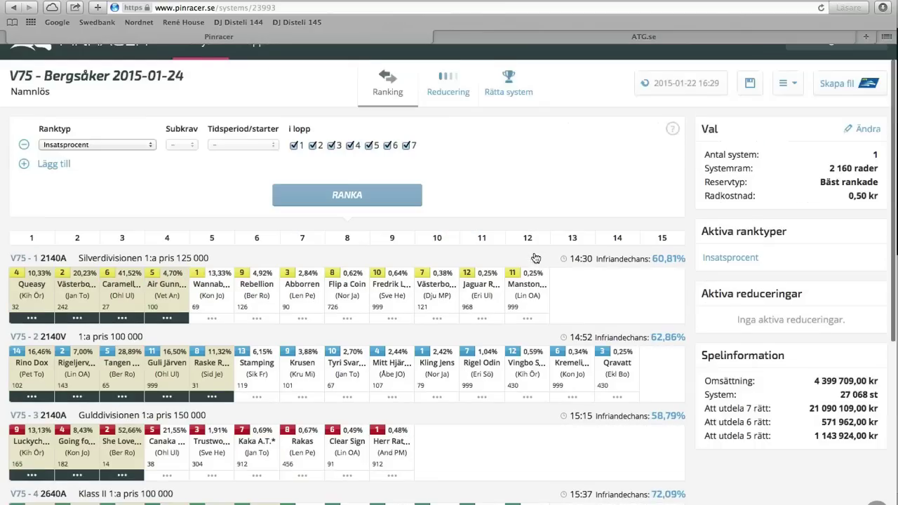
scroll(535, 258, down, 2)
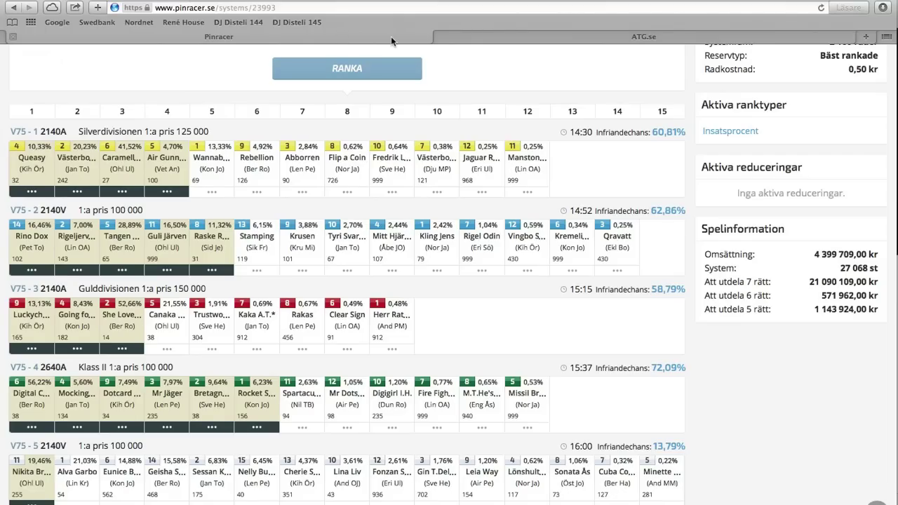
scroll(621, 210, up, 5)
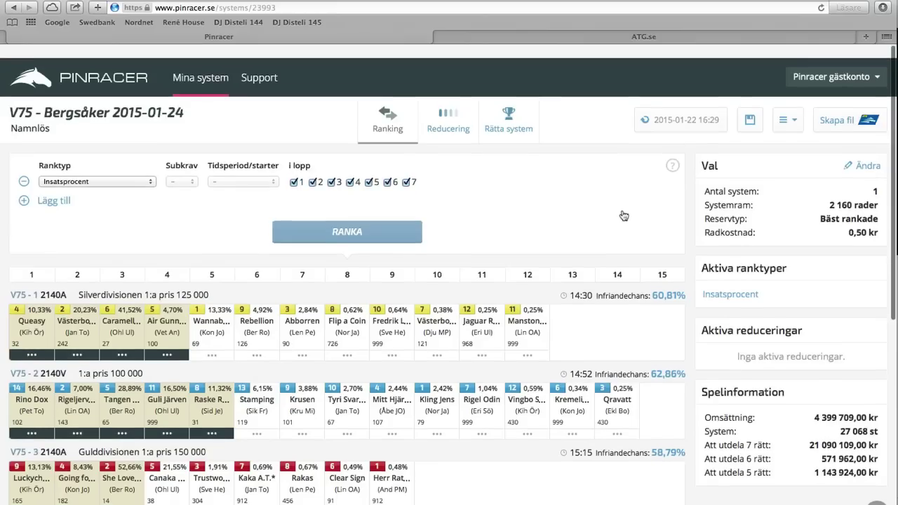
click(749, 106)
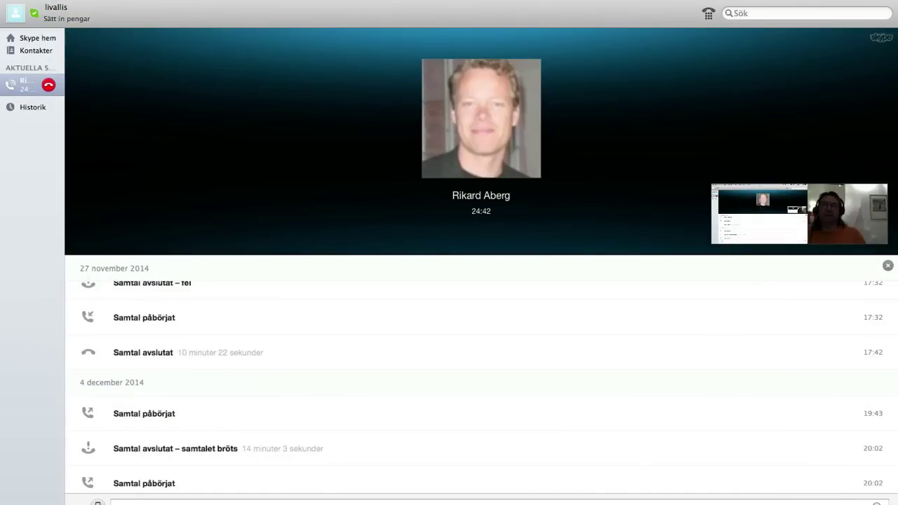
- Switch to Skype and end the screen sharing in the ongoing call
click(266, 0)
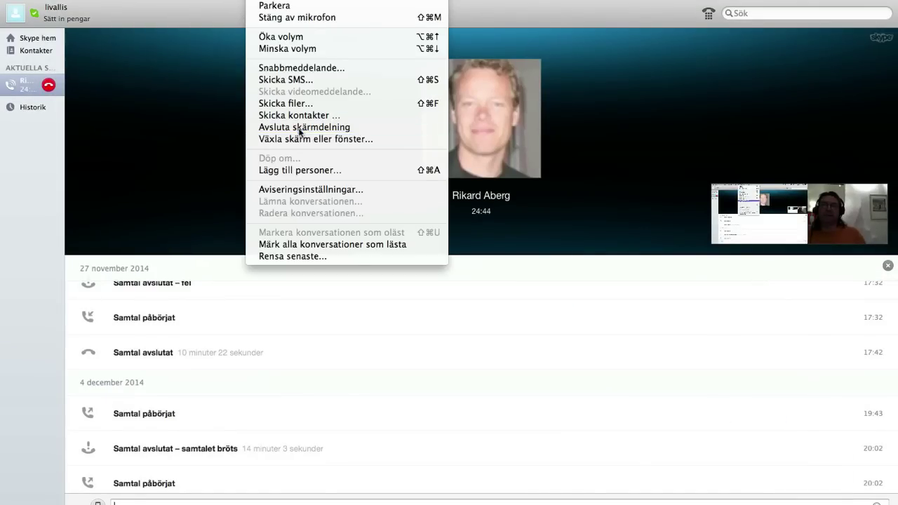